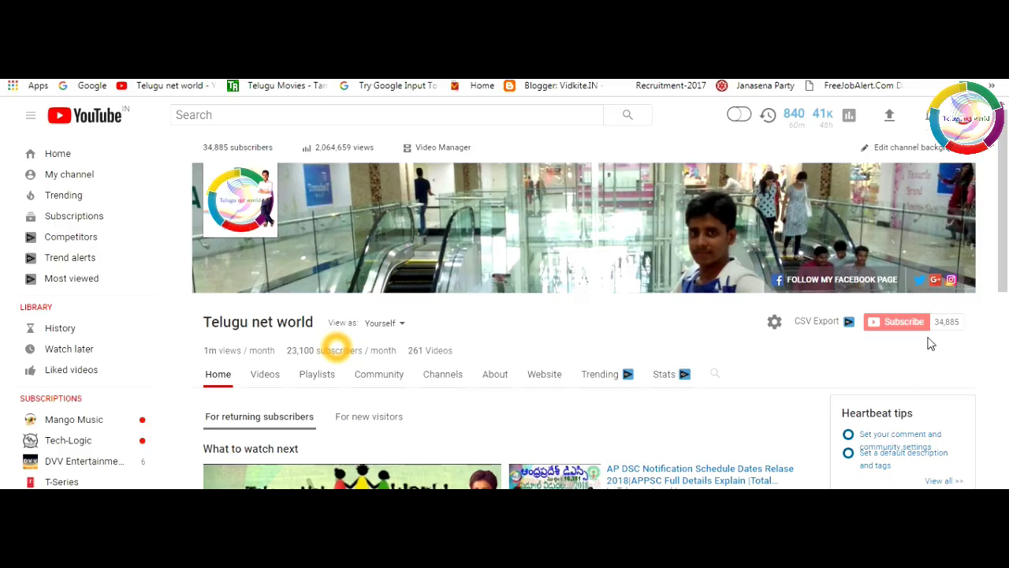
Go from the YouTube channel page to the SSC March 2018 marks memo showing 7.2 GPA.
left_click_drag(1004, 299, 1006, 252)
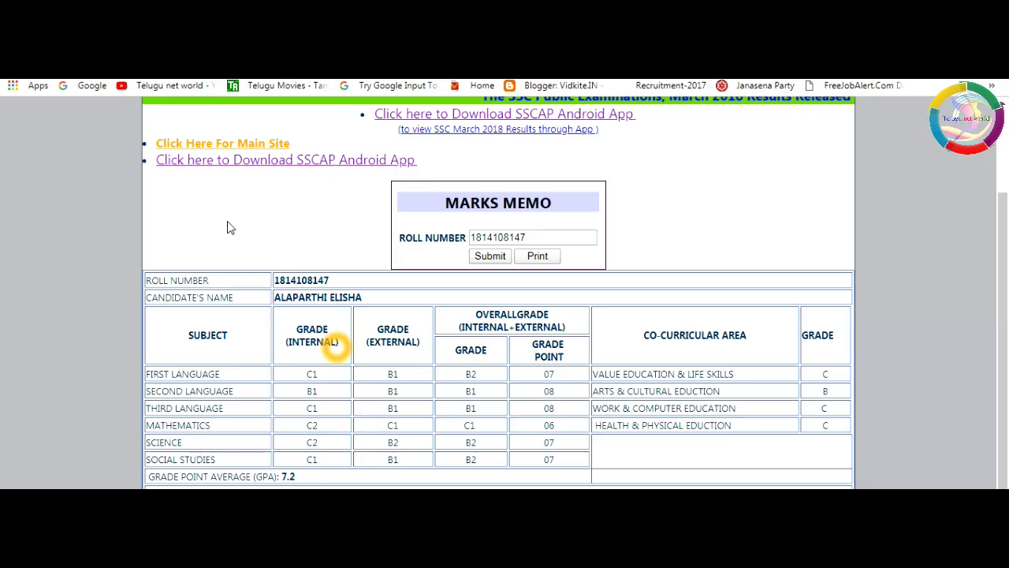
Scroll the marks memo to review the six subjects' grade points and co-curricular grades.
scroll(229, 227, "up", 2)
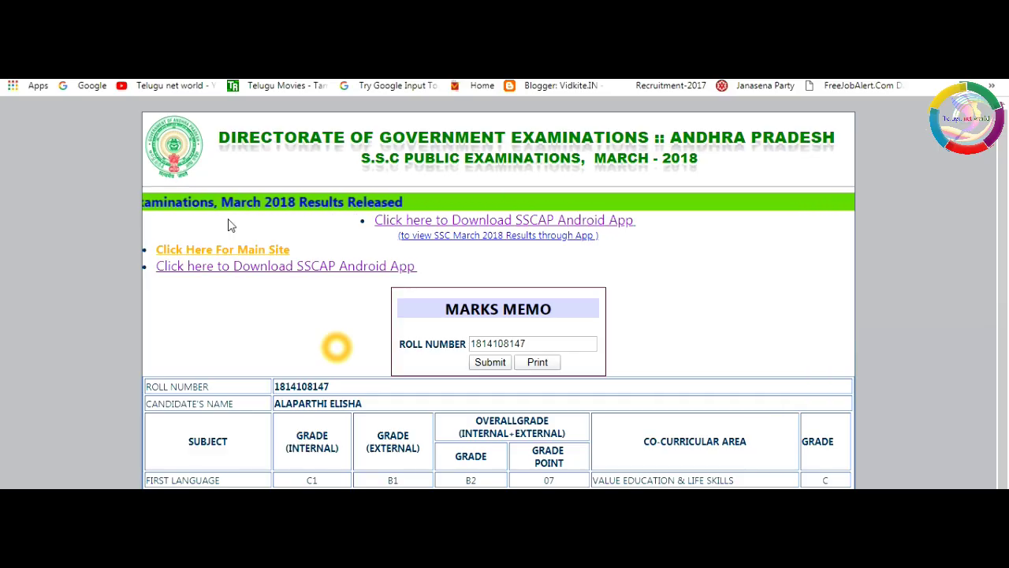
scroll(233, 228, "down", 3)
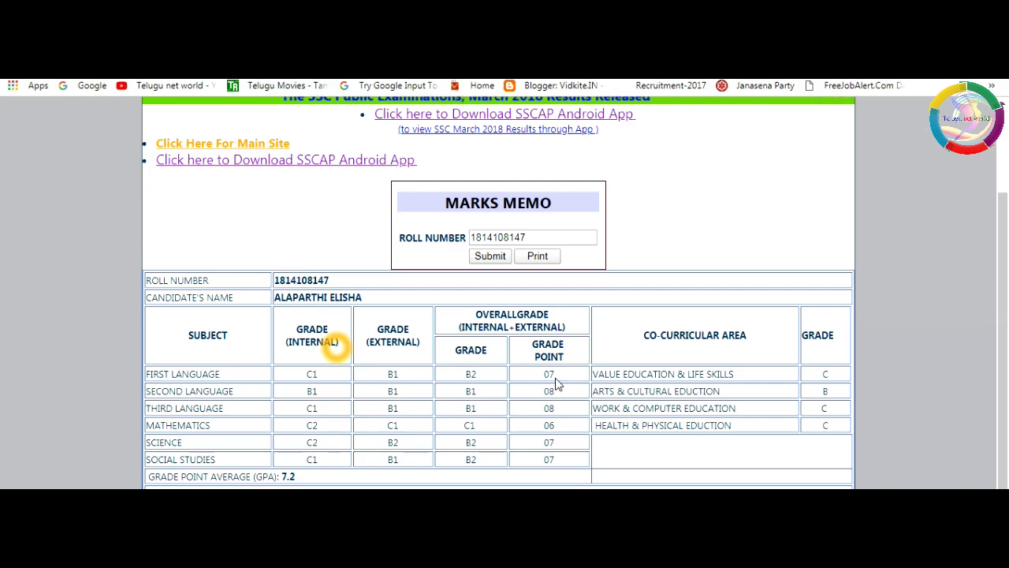
Return to the application form and try First Language grade points 04, 05, then 06.
key("alt+Left")
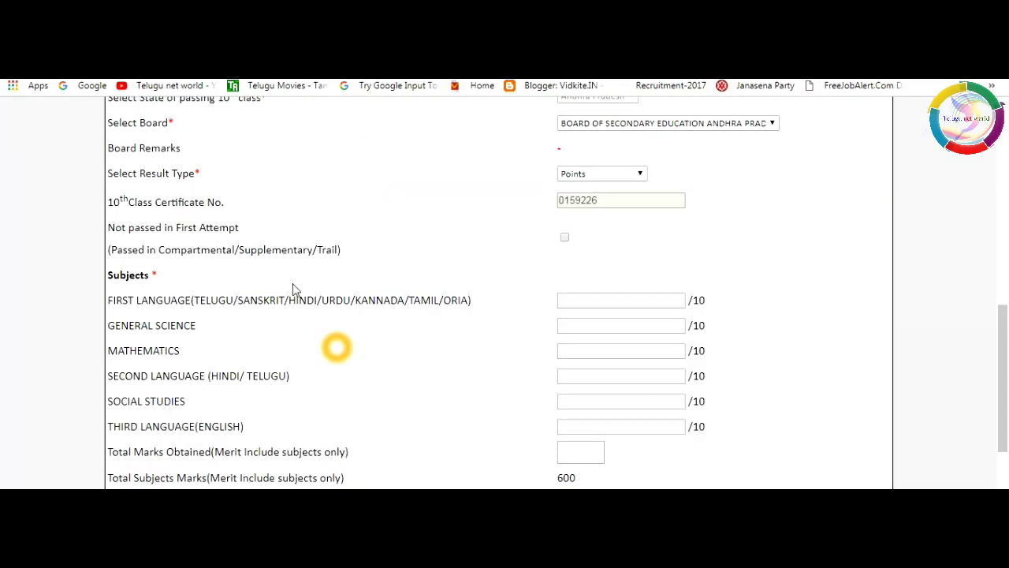
left_click(637, 300)
left_click(639, 303)
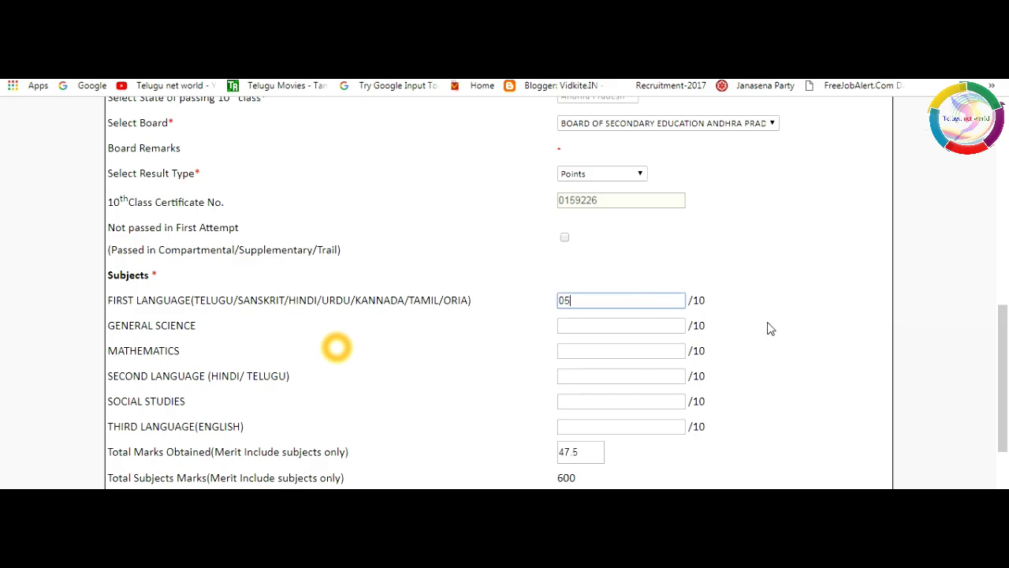
left_click(768, 330)
left_click(627, 298)
key("BackSpace")
type("6")
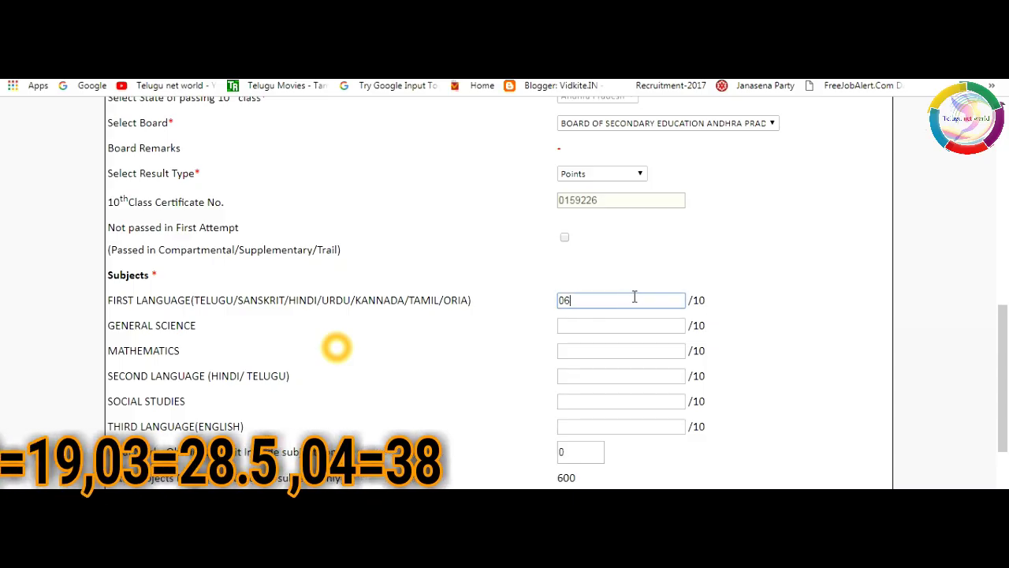
left_click(755, 333)
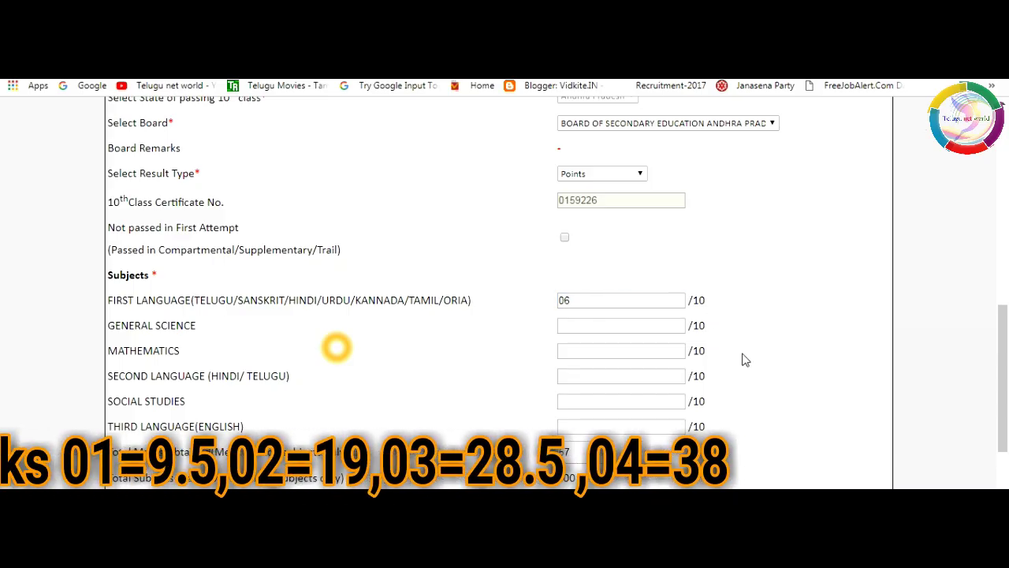
Raise First Language to 08, then 09, so Total Marks Obtained shows 85.5.
left_click(603, 300)
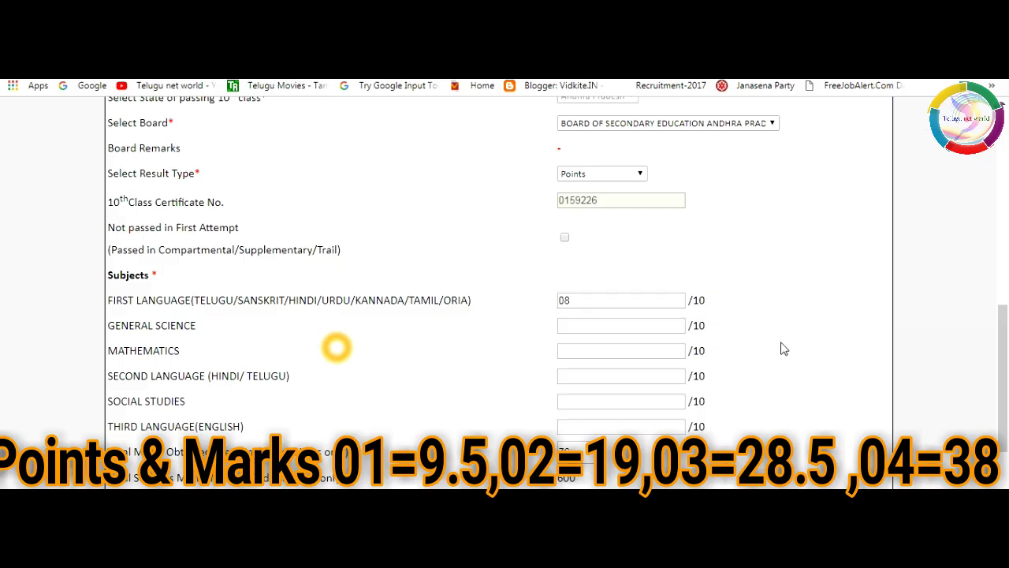
left_click(625, 299)
key("BackSpace")
type("9")
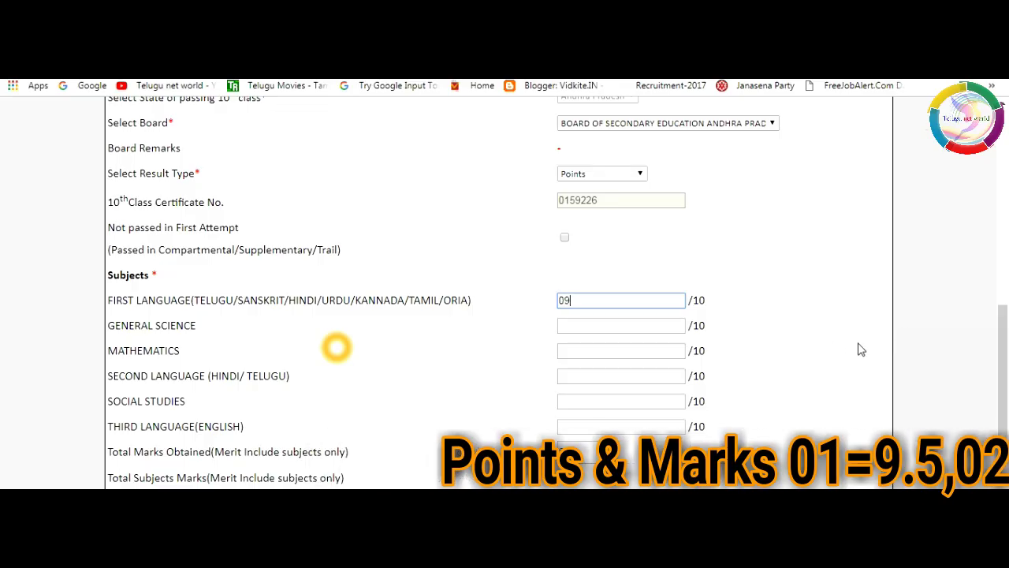
left_click(836, 347)
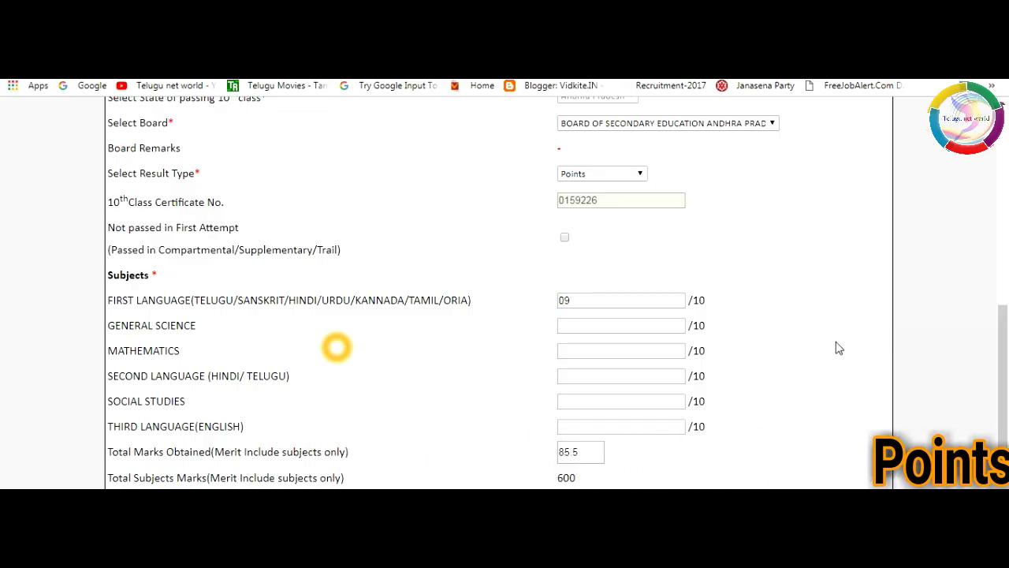
Change First Language to 10, then to 7, so the total recalculates to 66.5.
left_click(623, 307)
key("BackSpace")
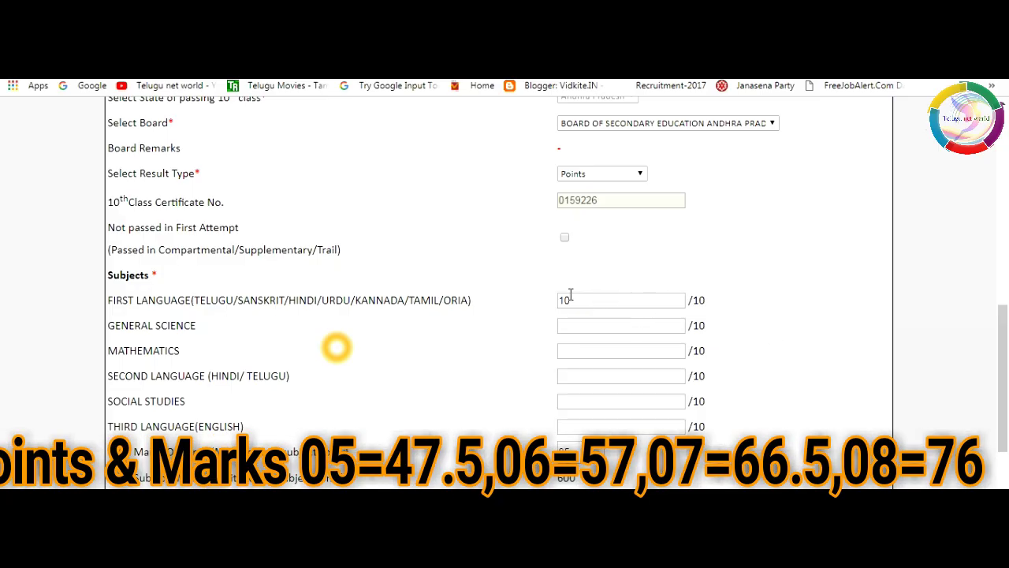
left_click(608, 300)
left_click(831, 356)
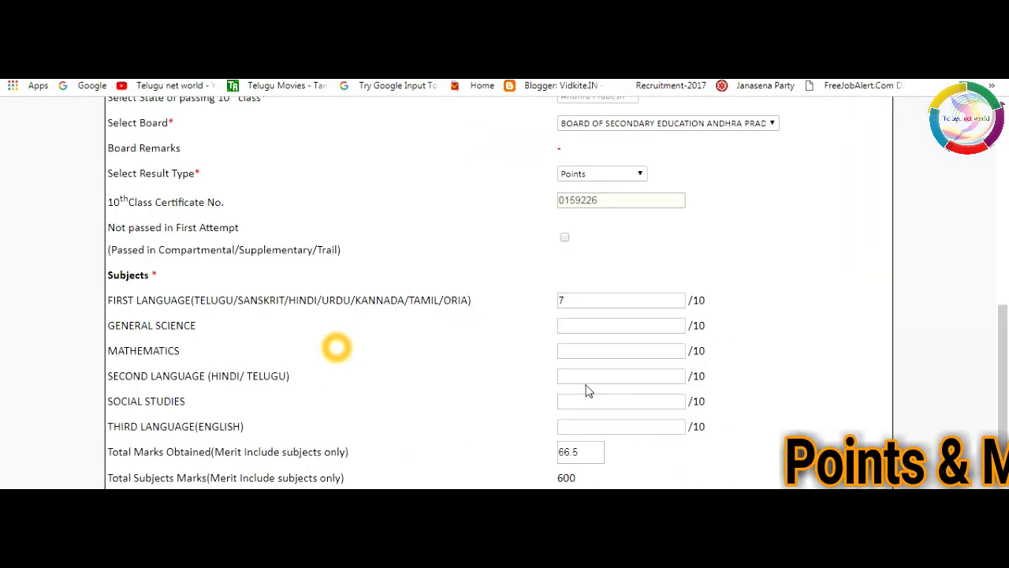
left_click(584, 377)
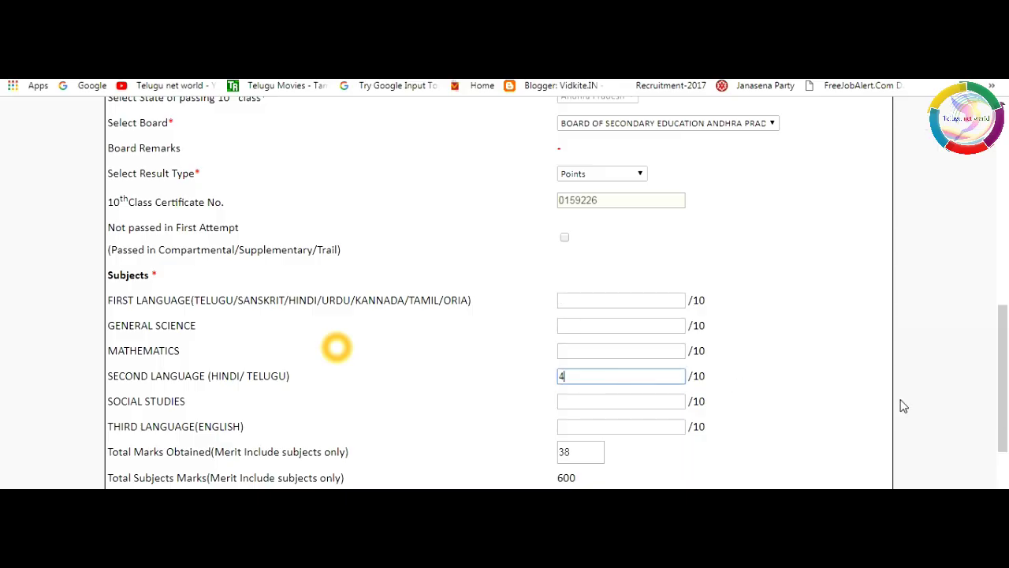
Enter Second Language grade points 5 (total 47.5), then 06 and 07.
type("5")
left_click(765, 421)
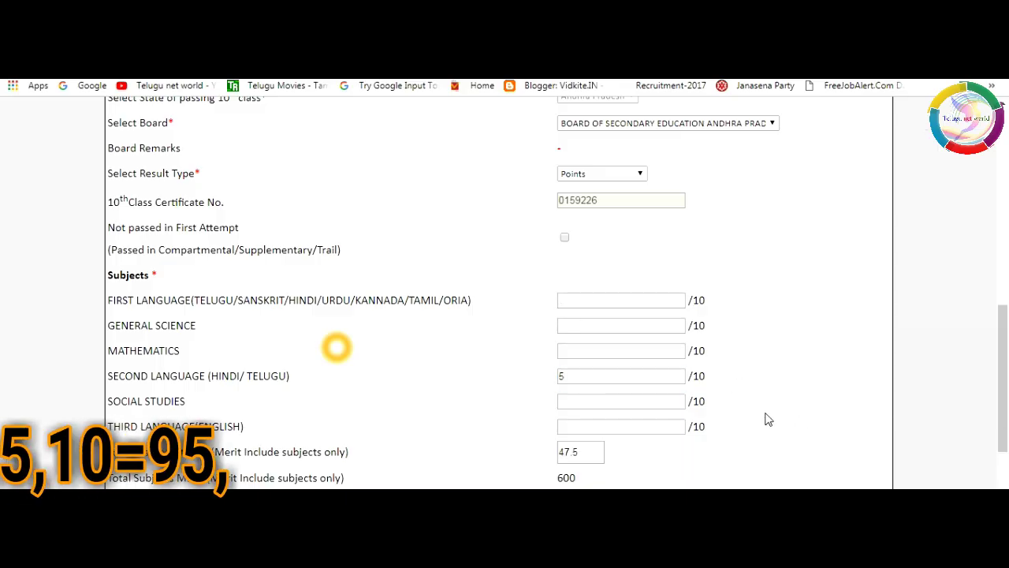
left_click(596, 376)
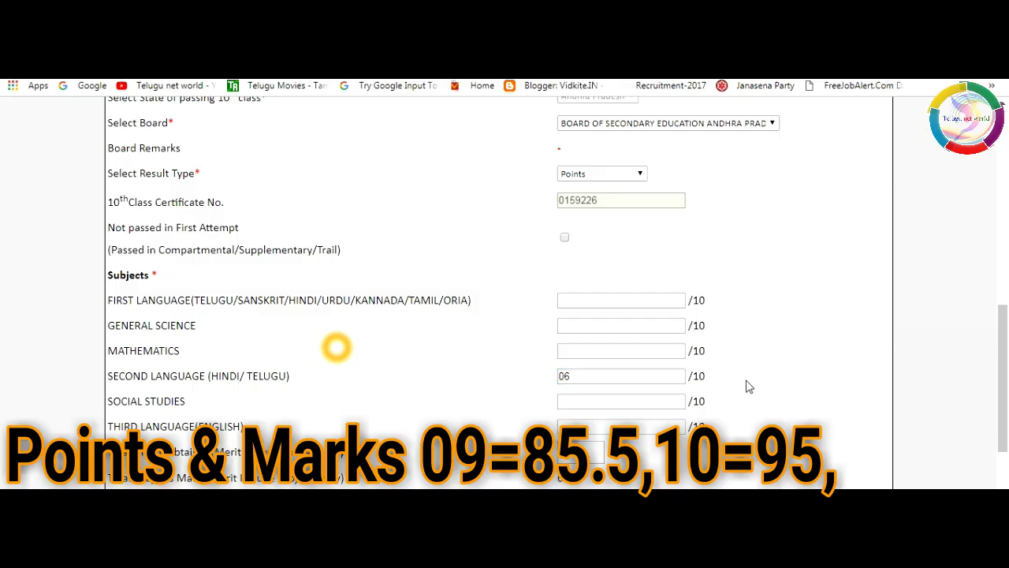
left_click(596, 375)
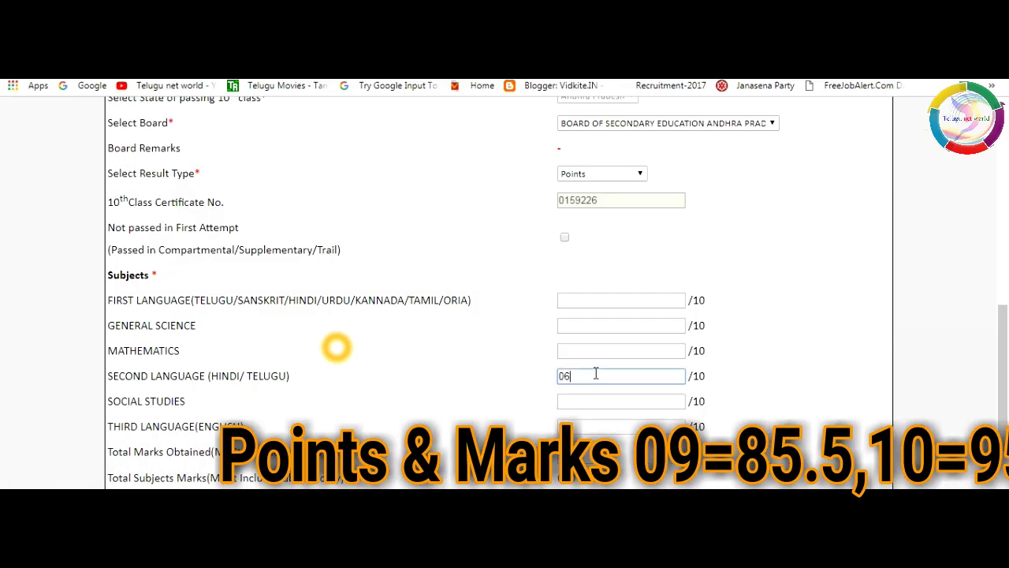
key("BackSpace")
key("BackSpace")
type("0")
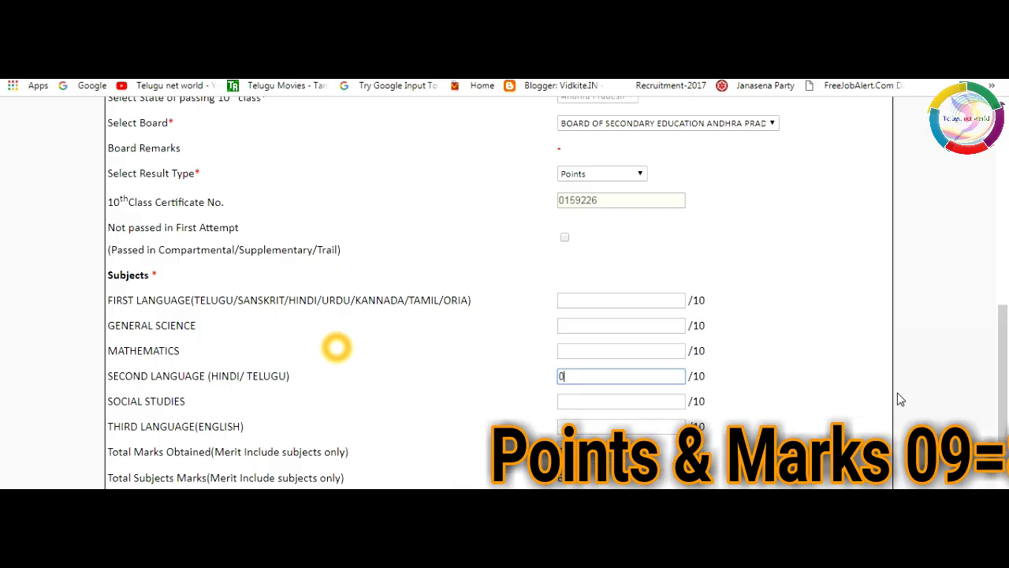
type("7")
left_click(793, 401)
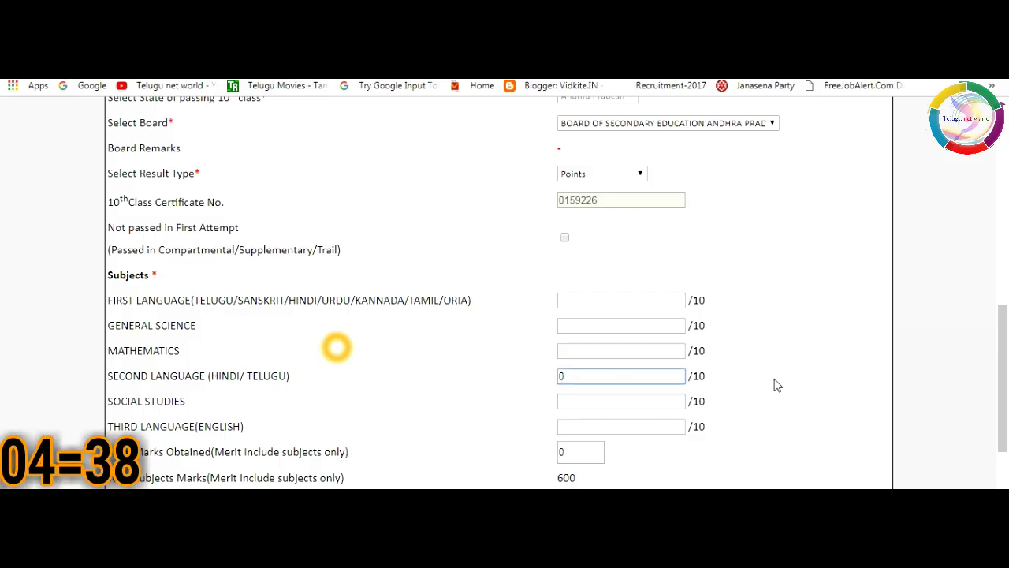
Change Second Language grade points to 09, then 10.
type("9")
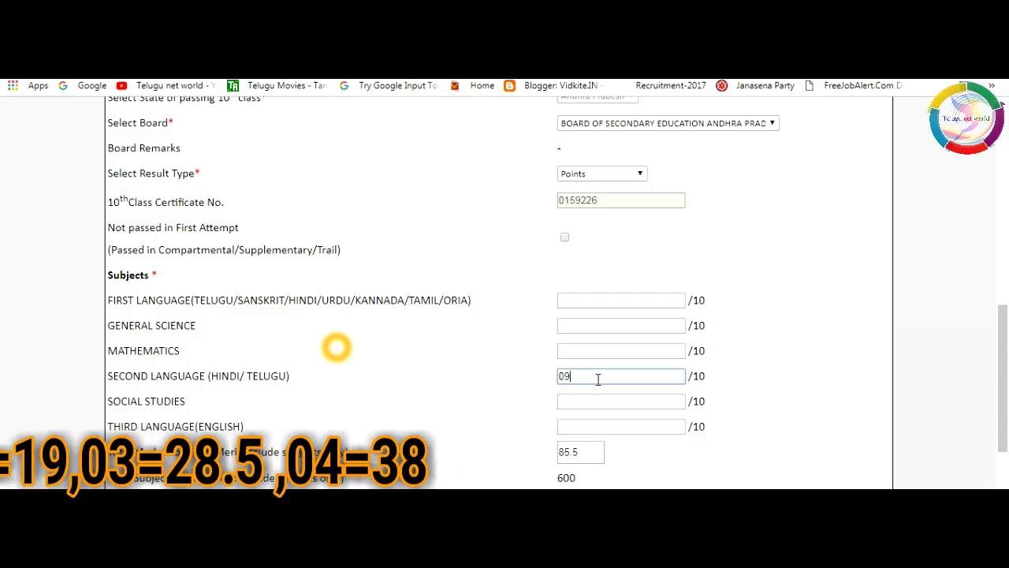
key("BackSpace")
key("BackSpace")
type("10")
left_click(772, 386)
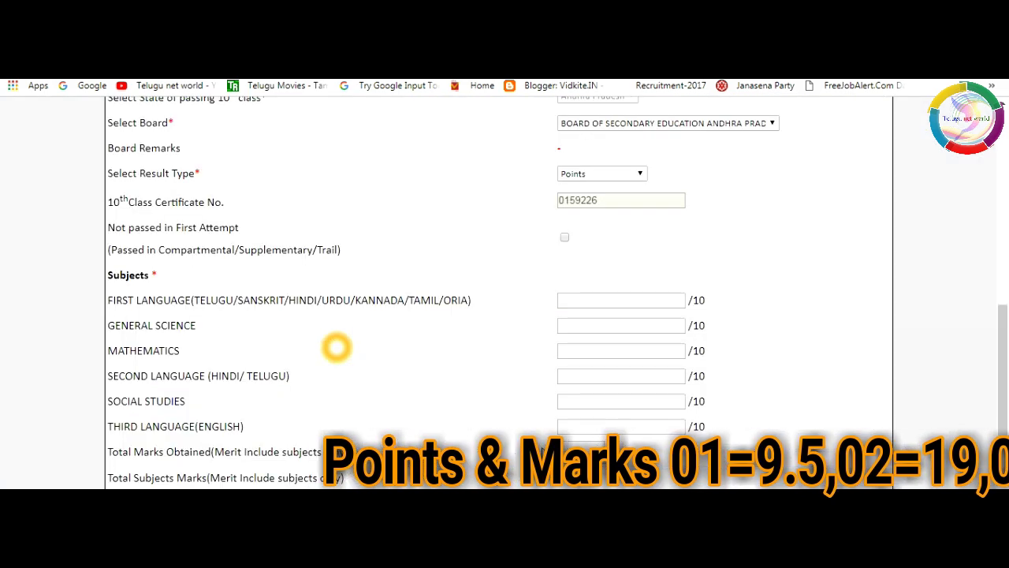
Enter 08 for Third Language (English), giving a total of 76, then clear the field.
left_click(621, 425)
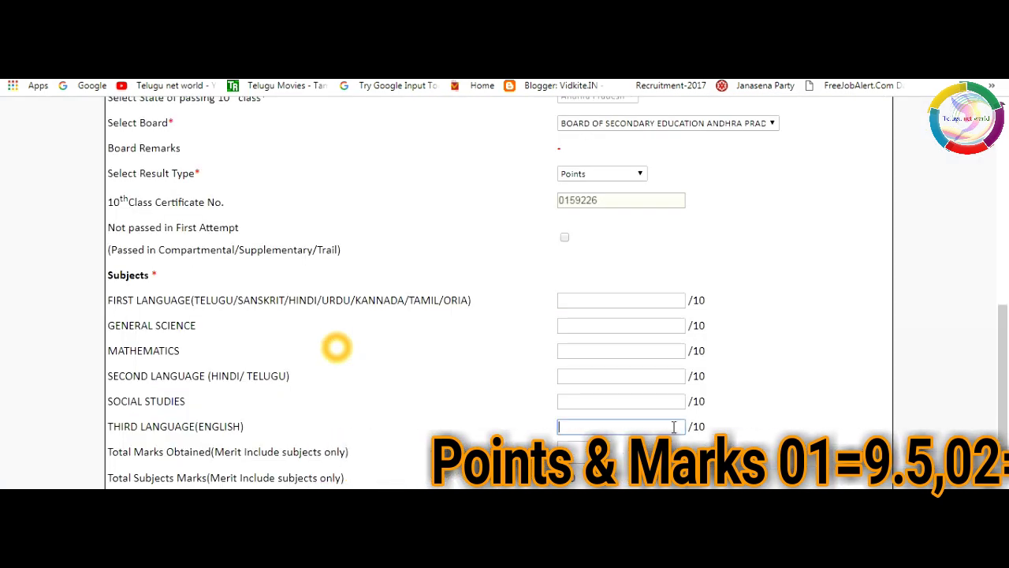
type("08")
left_click(752, 434)
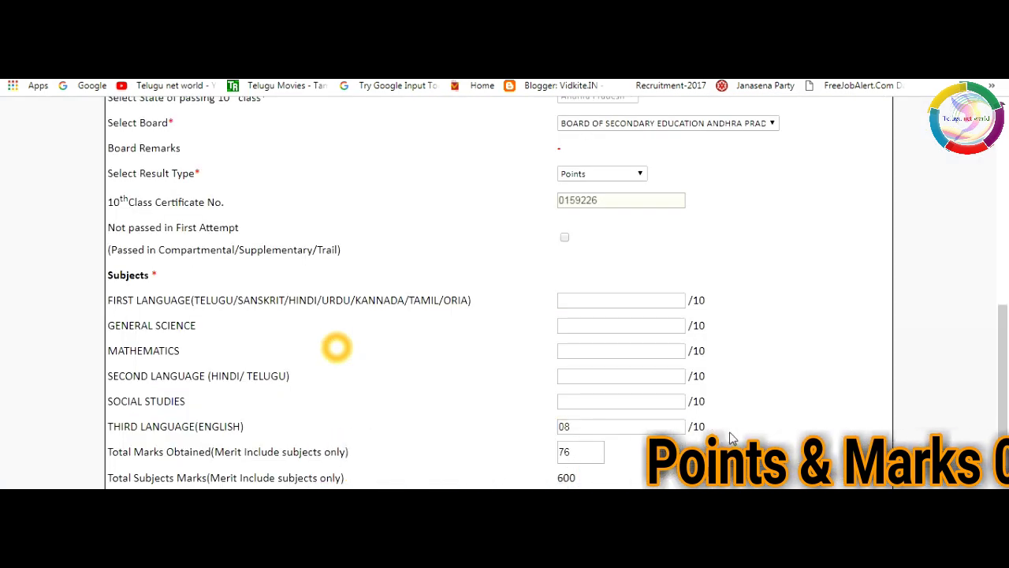
left_click(613, 426)
key("BackSpace")
key("BackSpace")
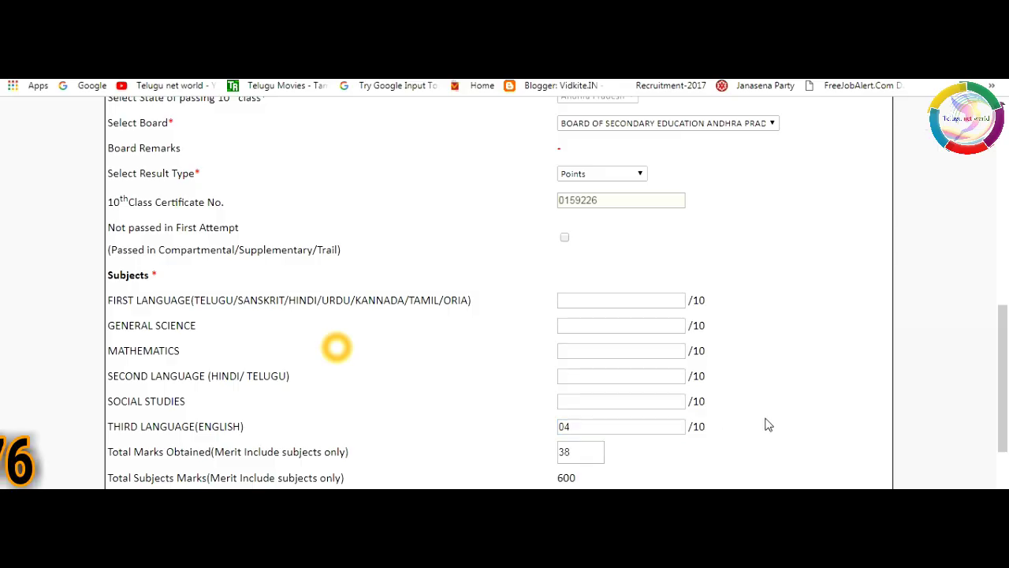
key("BackSpace")
key("BackSpace")
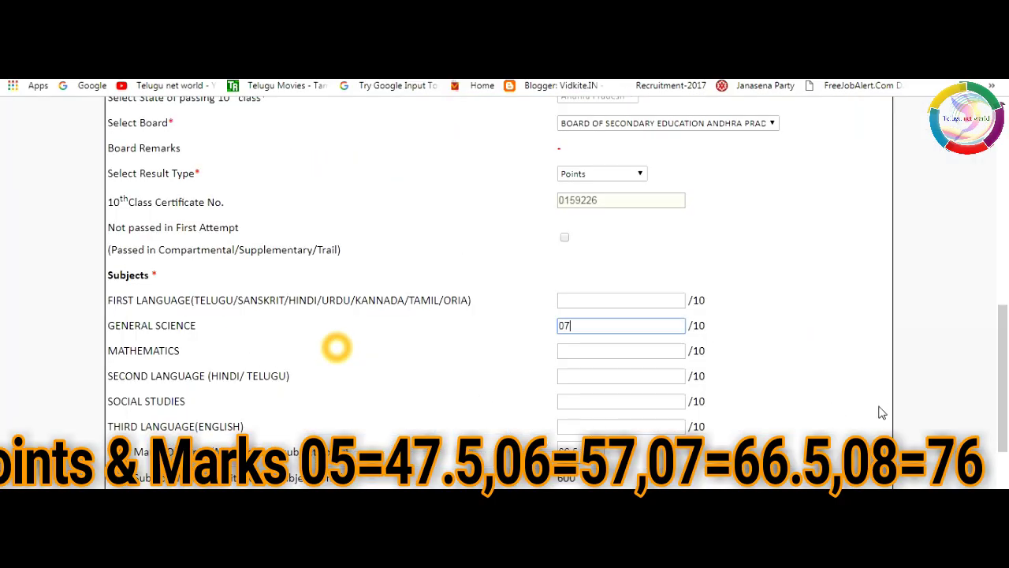
Change General Science from 07 to 04, bringing the total to 38.
left_click(741, 421)
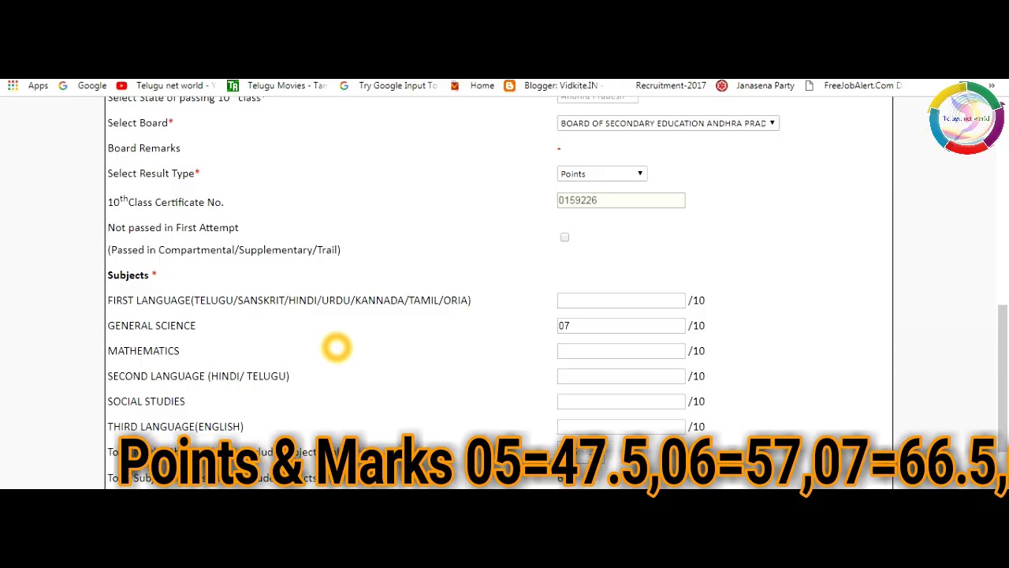
left_click(585, 327)
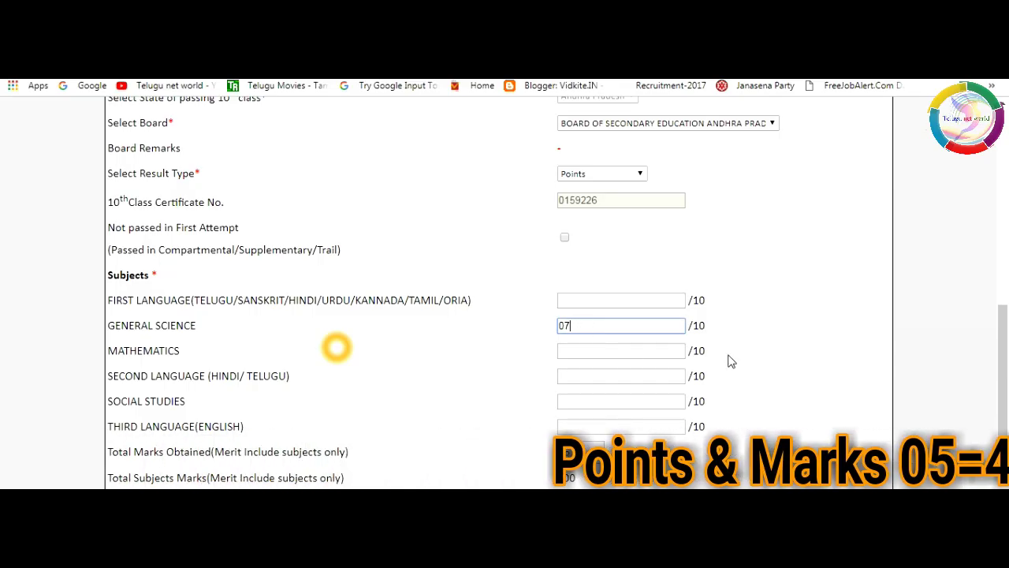
key("BackSpace")
key("BackSpace")
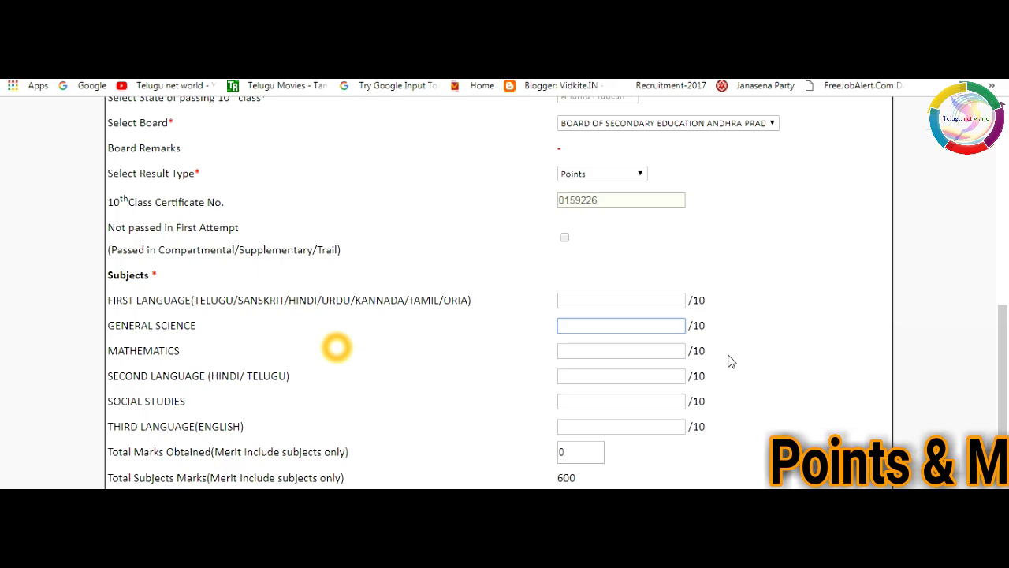
type("04")
left_click(723, 361)
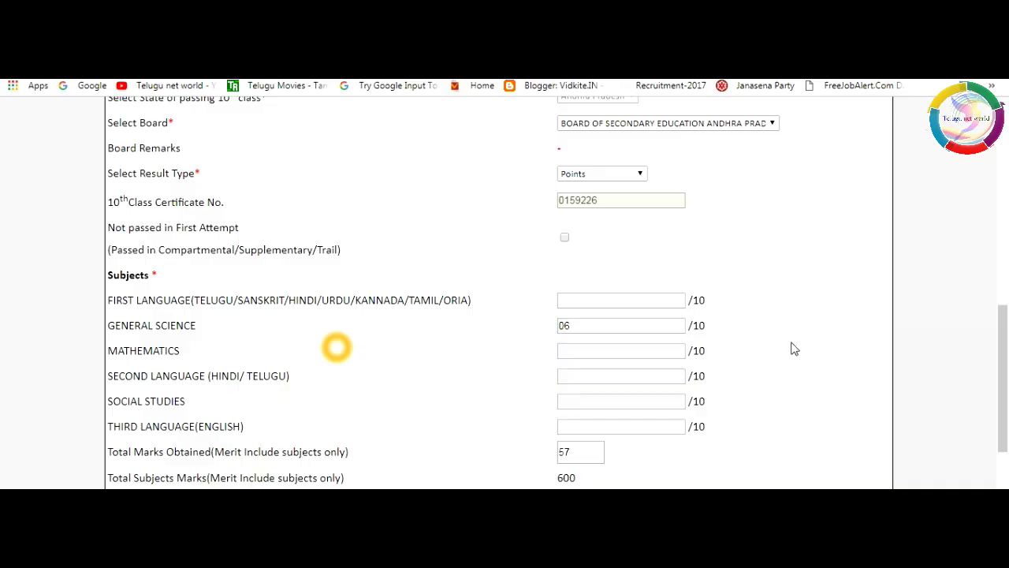
Change General Science grade points to 08, then 09.
left_click(626, 326)
key("BackSpace")
type("8")
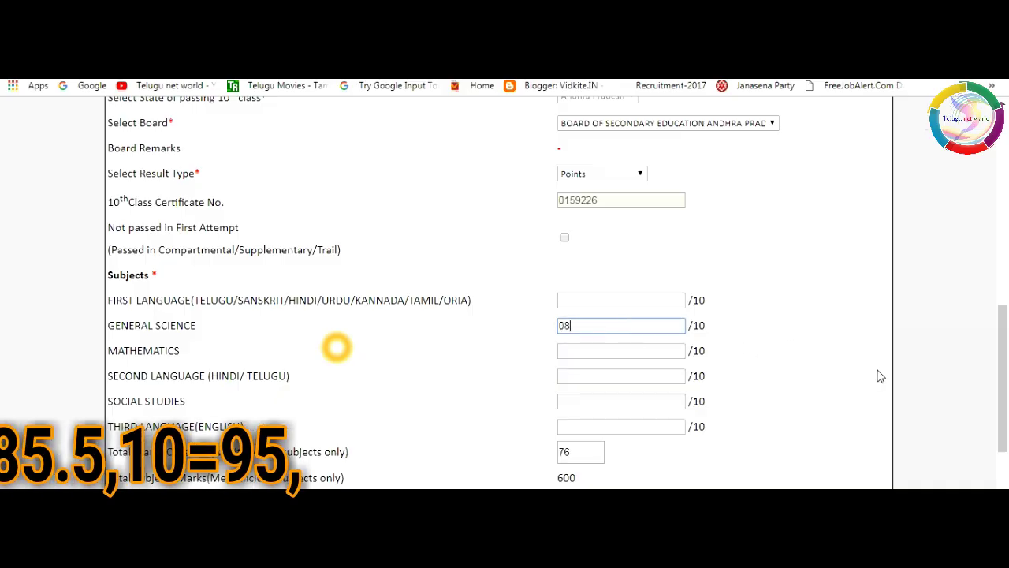
left_click(606, 328)
key("BackSpace")
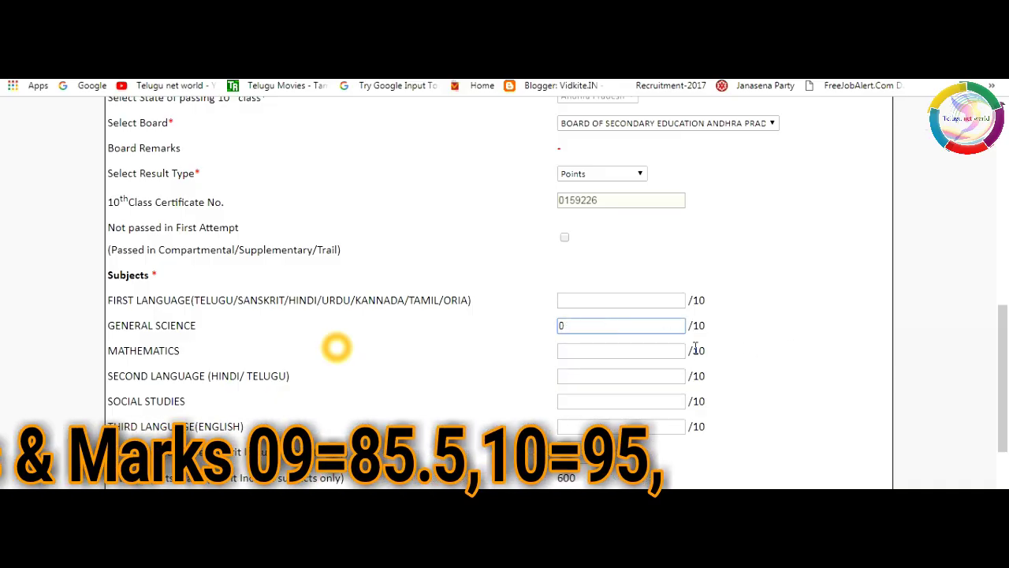
type("9")
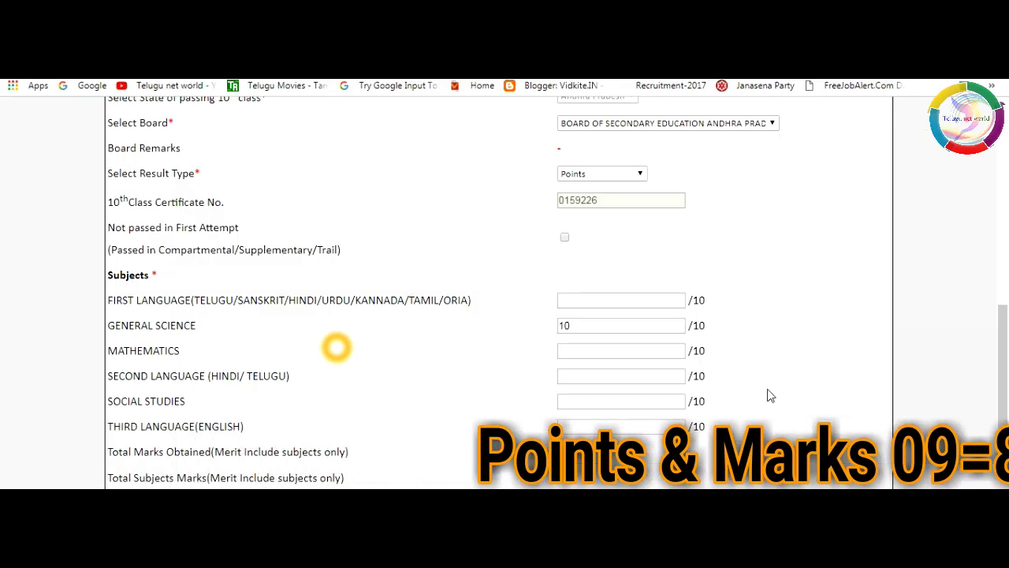
Clear General Science and enter 10 in Mathematics.
left_click(611, 322)
key("BackSpace")
key("BackSpace")
left_click(562, 350)
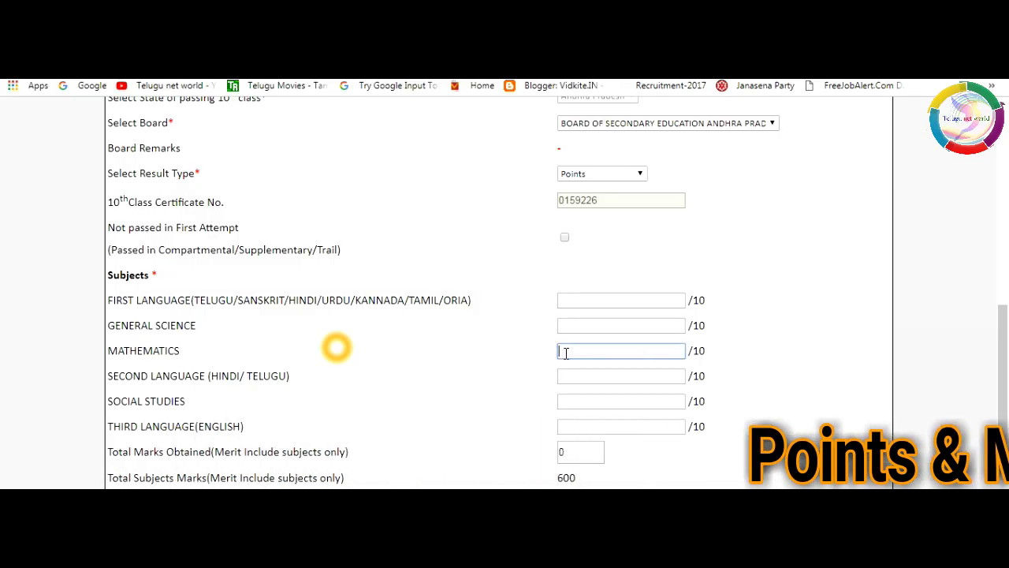
type("10")
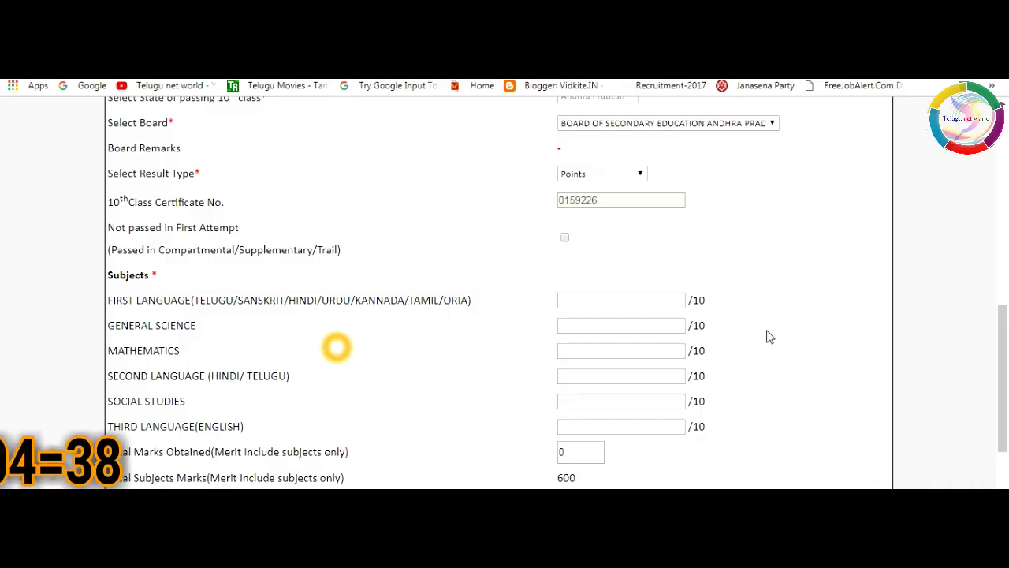
Enter 01 in First Language, then change it to 04 so the total reads 38.
left_click(636, 303)
type("0")
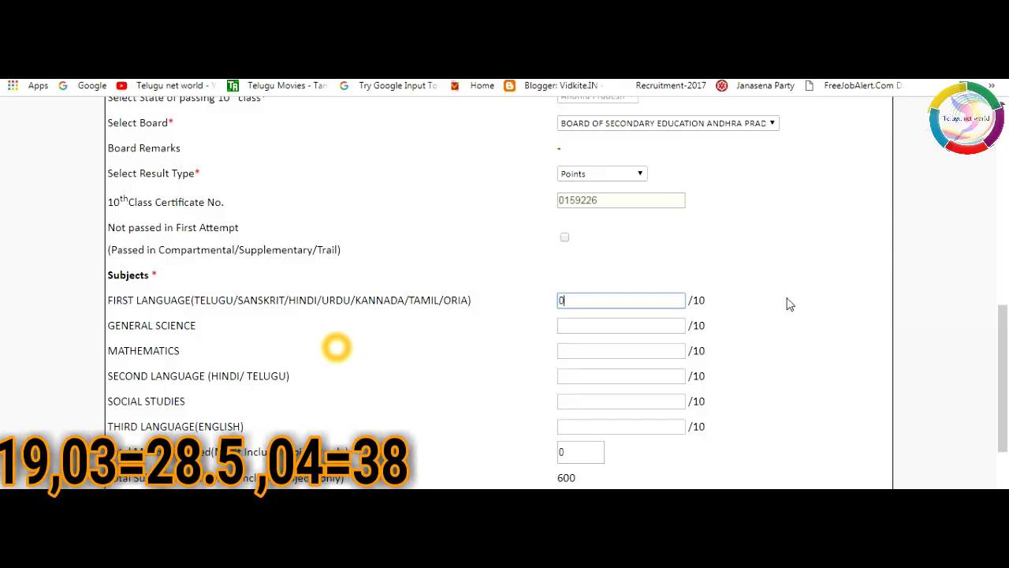
type("1")
left_click(780, 313)
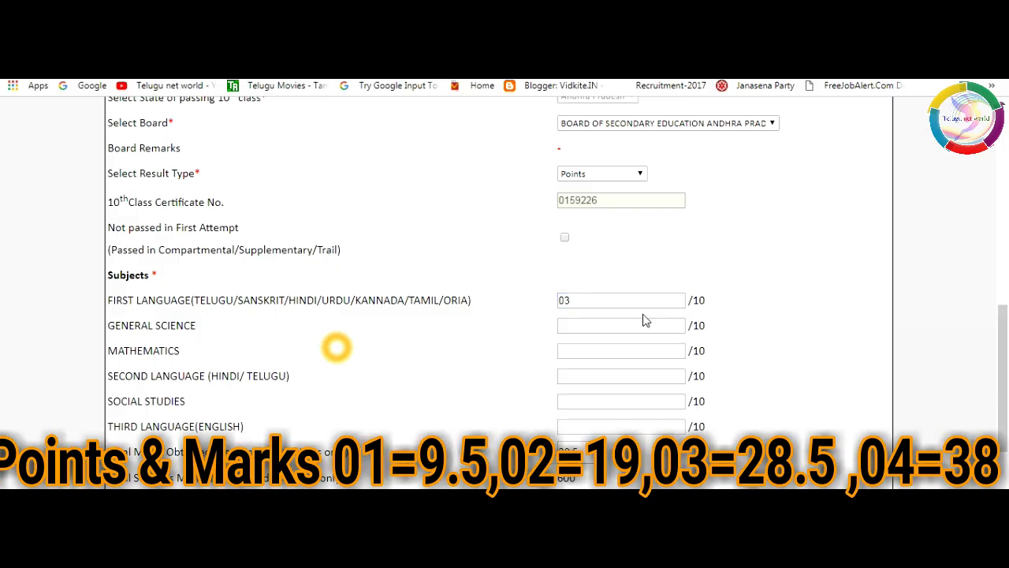
left_click(612, 302)
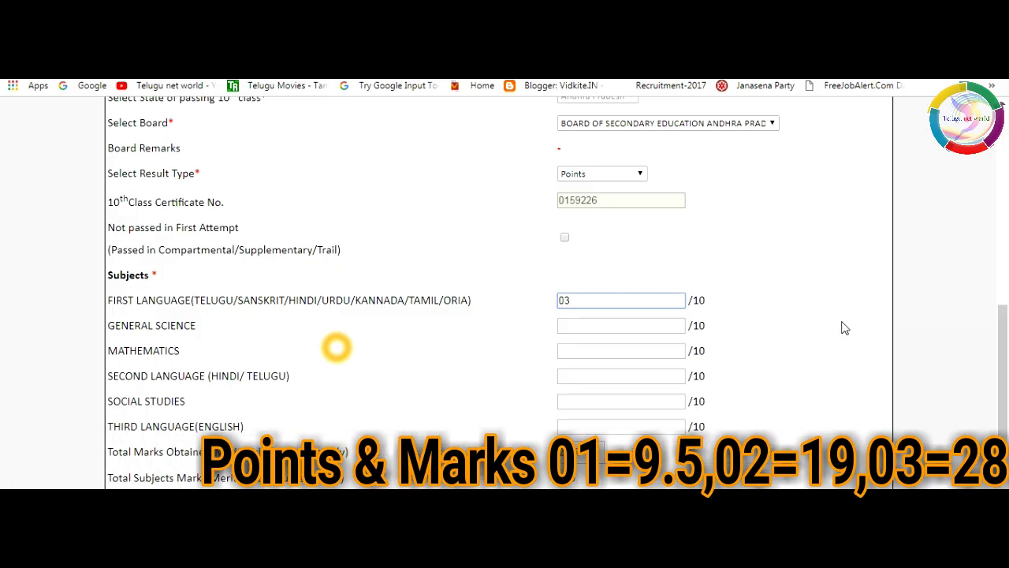
key("BackSpace")
type("4")
left_click(783, 339)
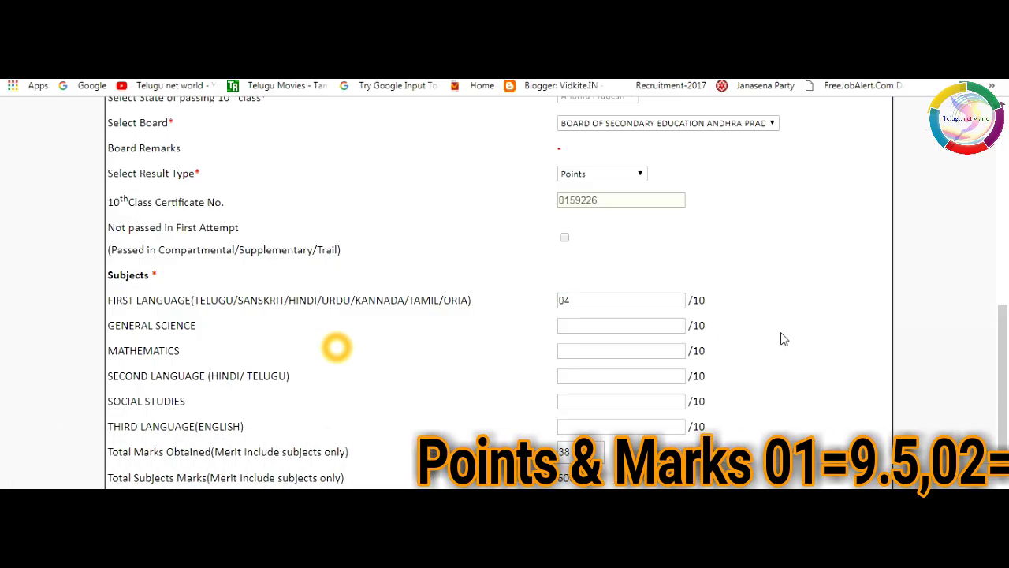
Change First Language to 05 (total 47.5), then 09, and clear it again.
left_click(610, 304)
key("BackSpace")
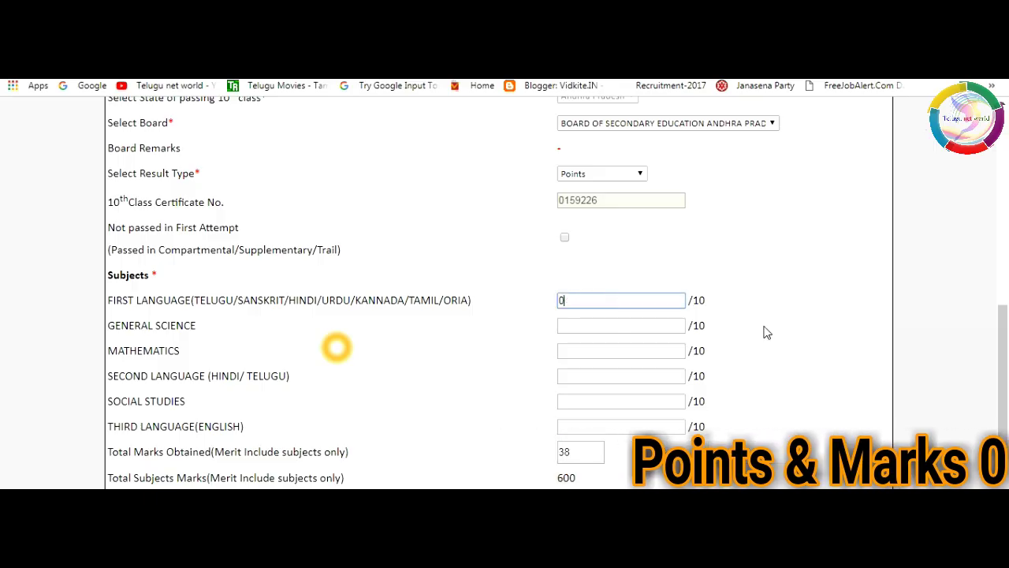
type("5")
left_click(796, 349)
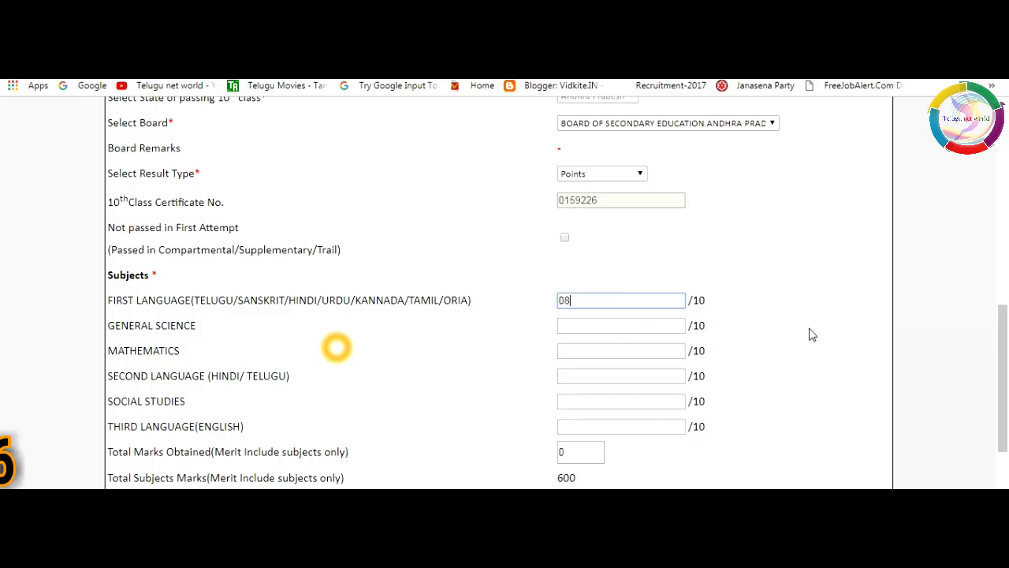
left_click(604, 302)
key("BackSpace")
type("9")
left_click(791, 361)
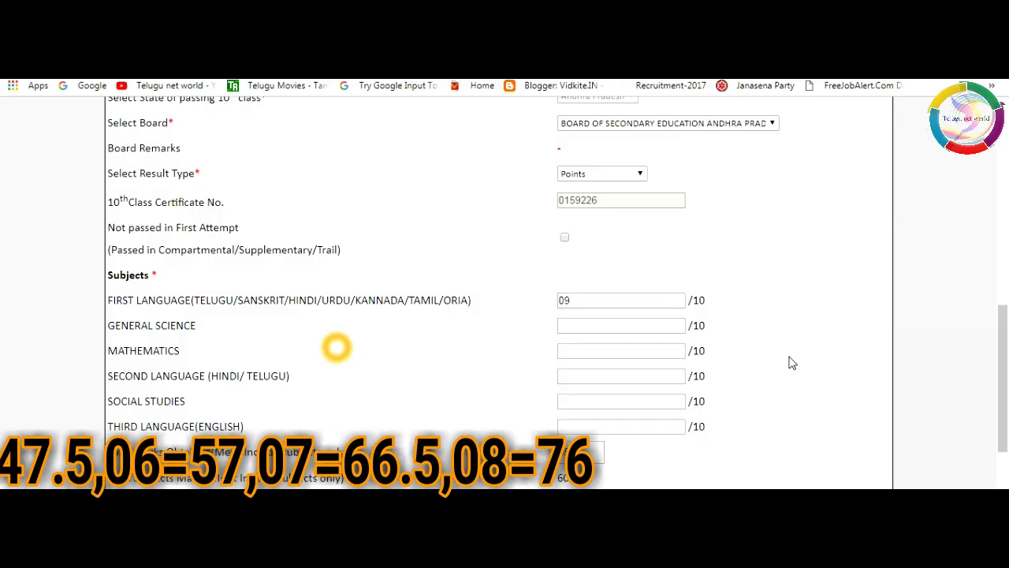
left_click(608, 302)
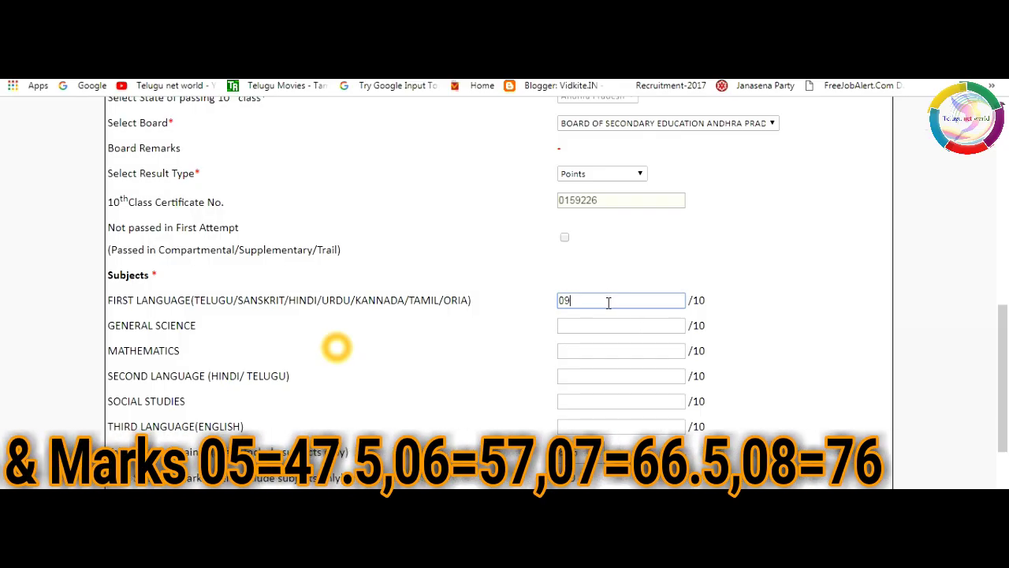
key("BackSpace")
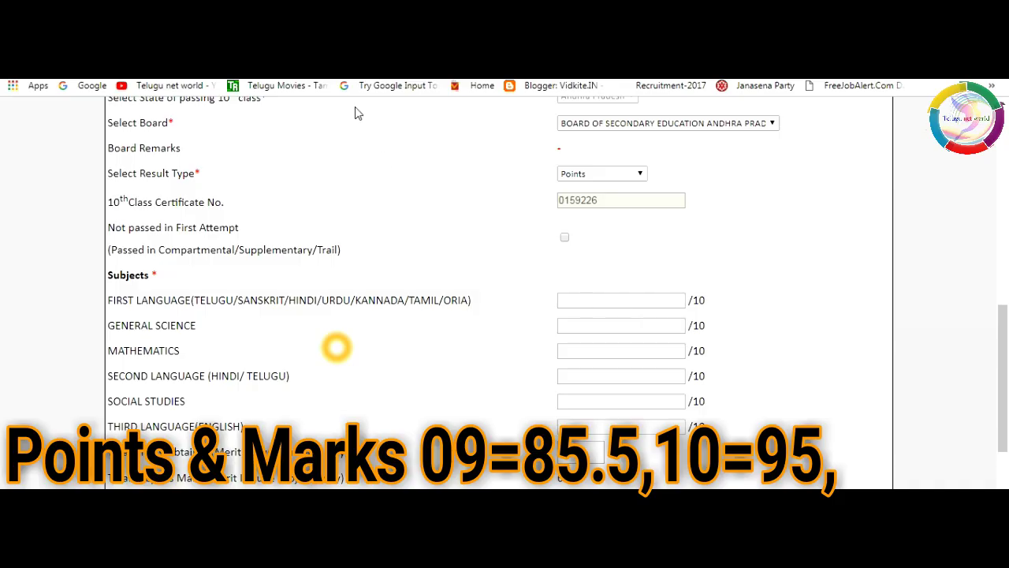
Cycle through the tabs from the form, past the marks memo, to the Telugu net world YouTube home page.
key("ctrl+Tab")
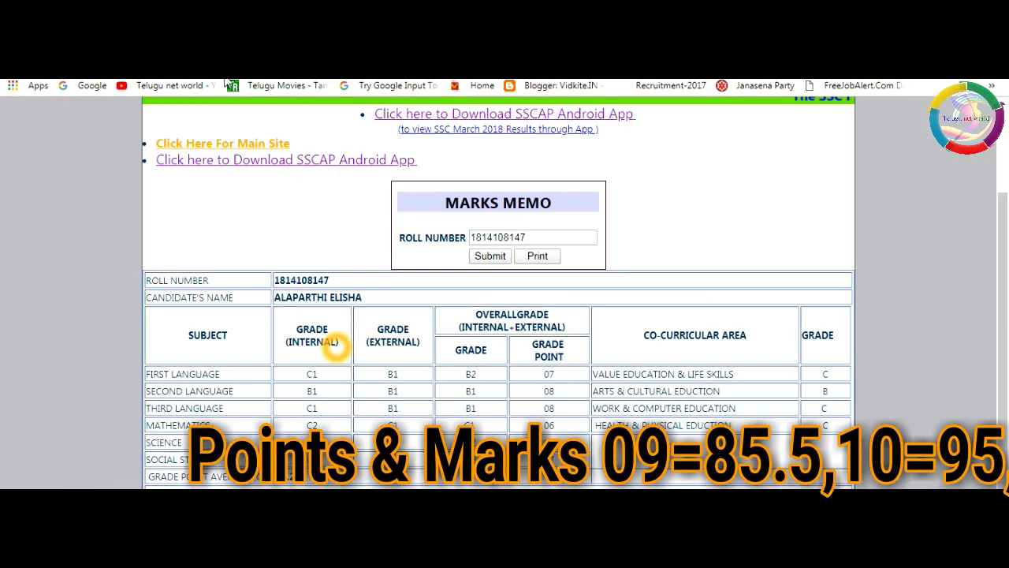
key("ctrl+Tab")
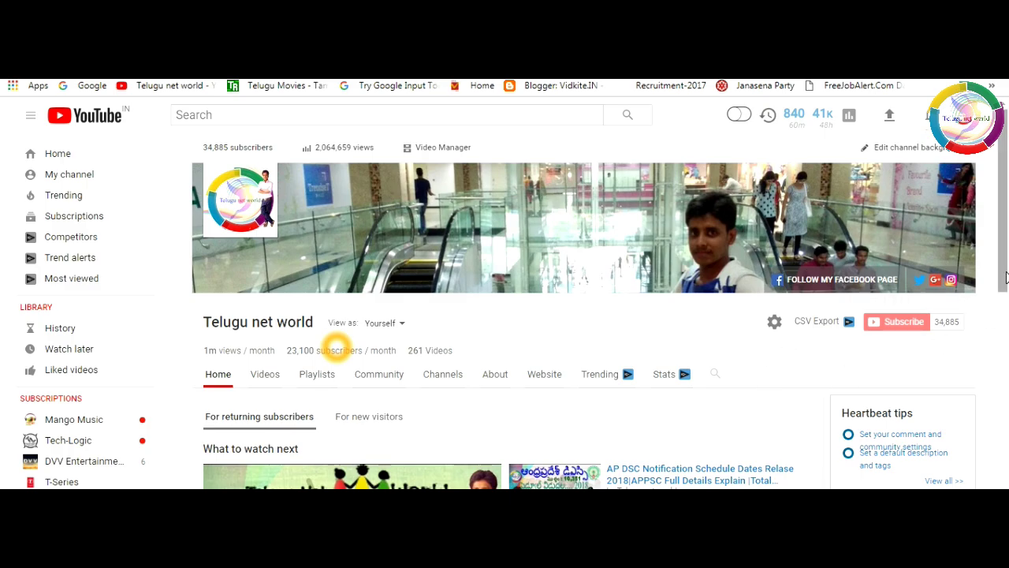
left_click_drag(1004, 272, 1006, 227)
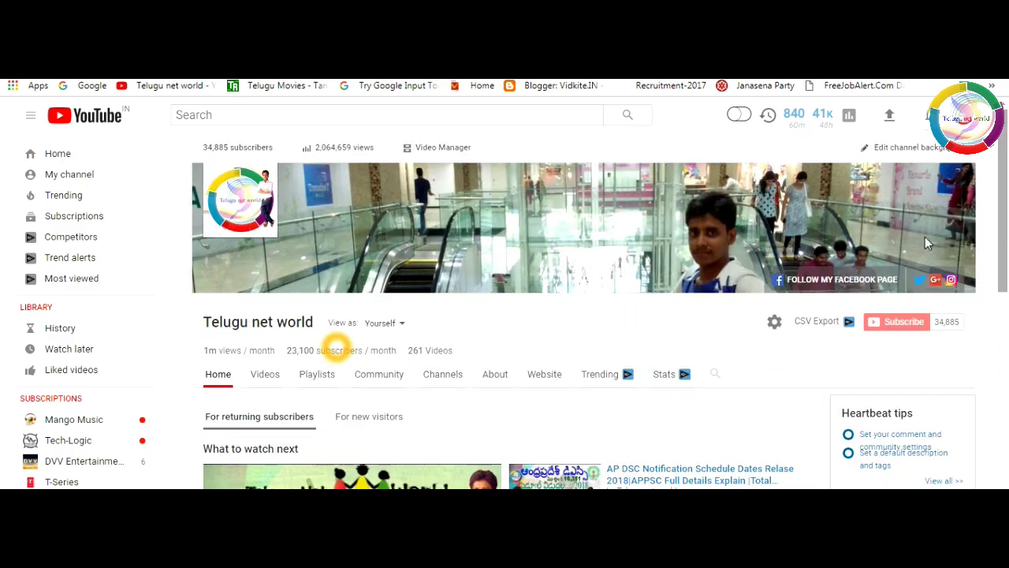